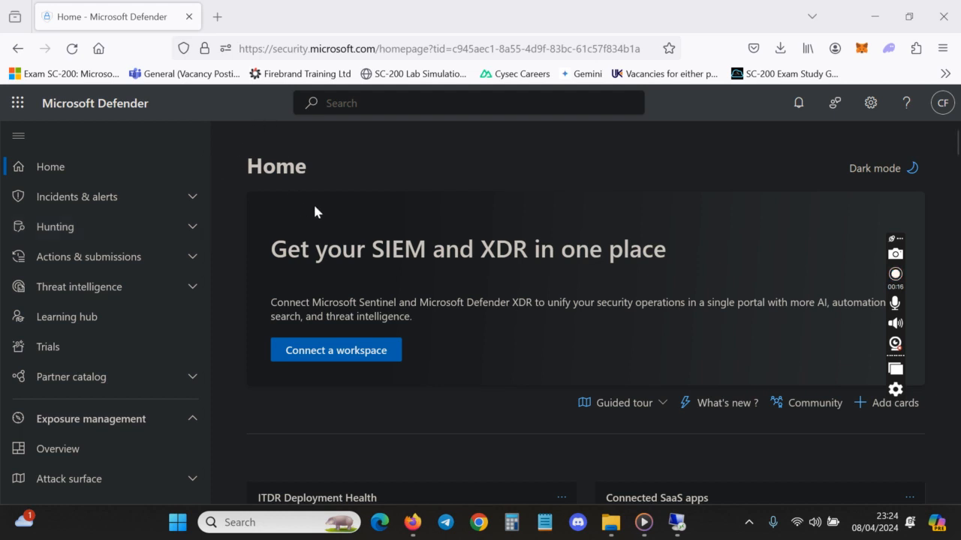
pyautogui.moveTo(203, 199); pyautogui.dragTo(188, 465)
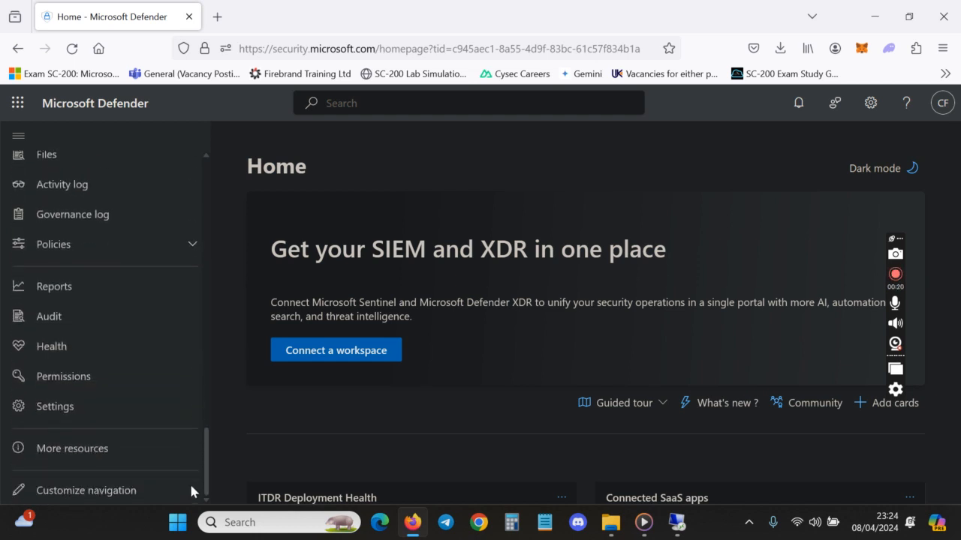
pyautogui.click(117, 405)
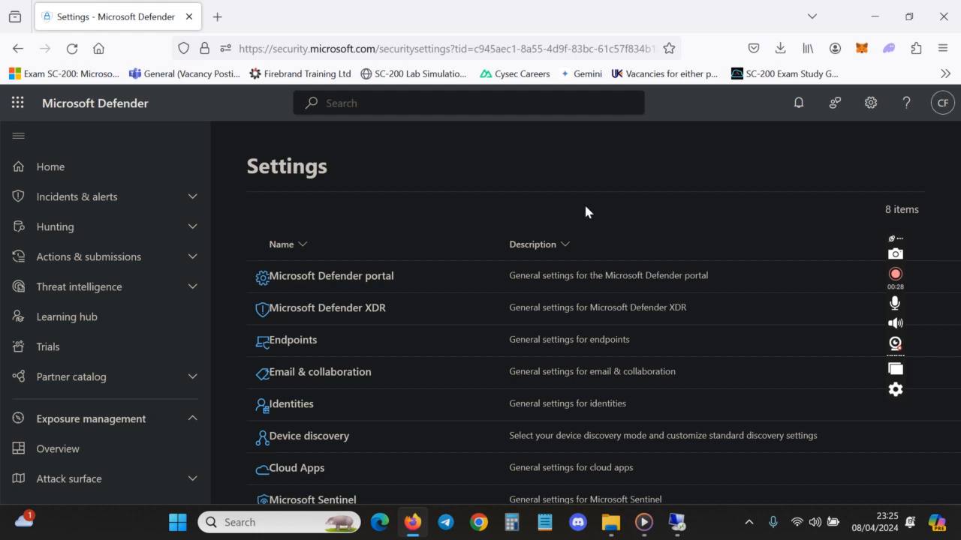
pyautogui.click(111, 175)
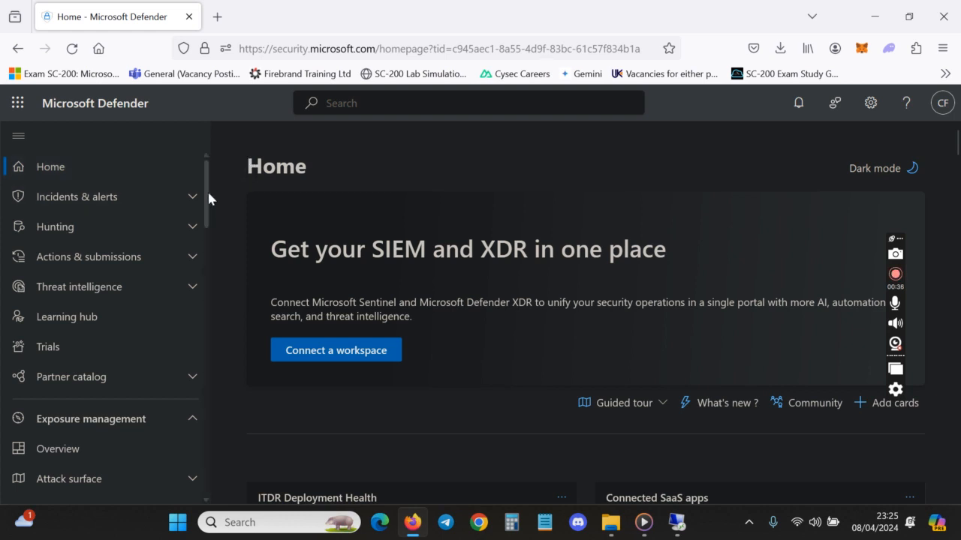
# Open the device Onboarding page in the Endpoints settings of the Microsoft Defender portal.
pyautogui.scroll(-6, 199, 225)
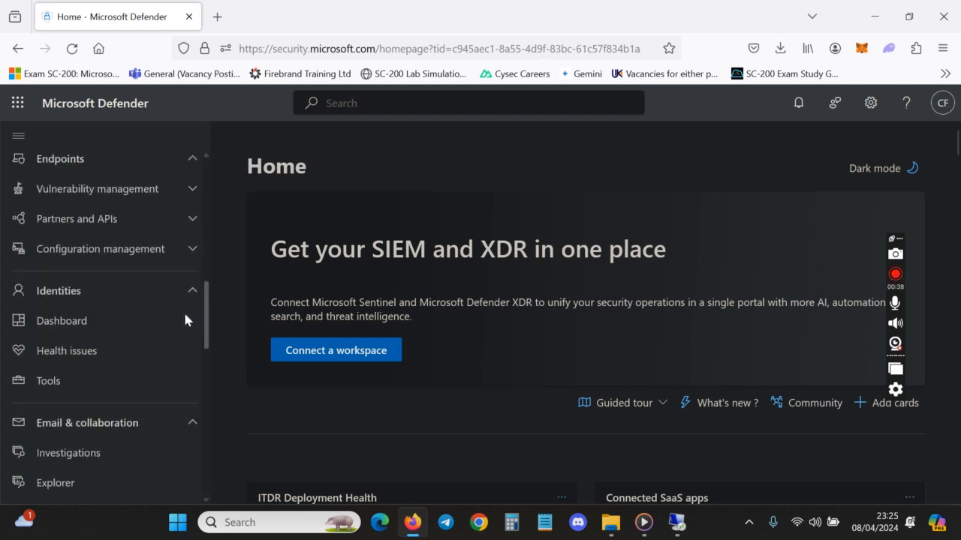
pyautogui.scroll(-5, 183, 315)
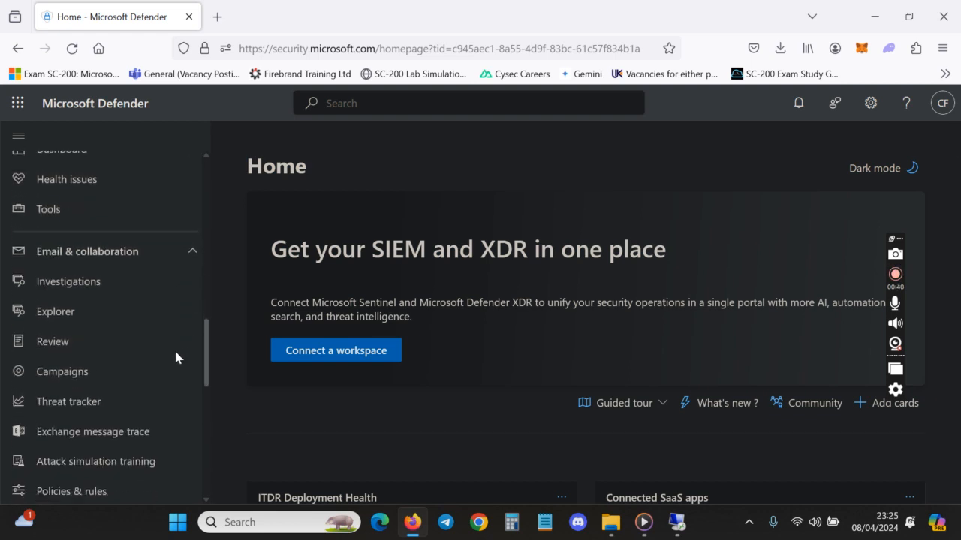
pyautogui.scroll(-4, 173, 353)
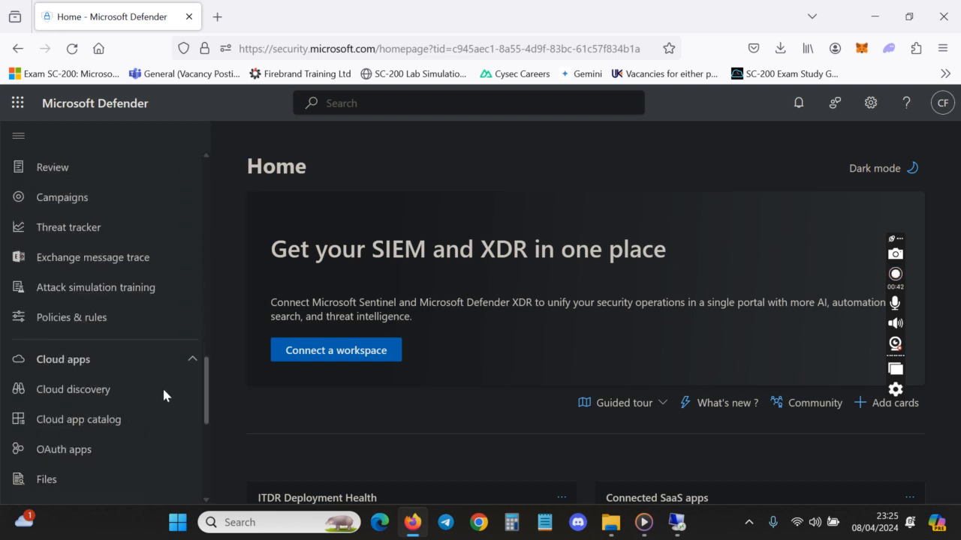
pyautogui.scroll(-5, 163, 391)
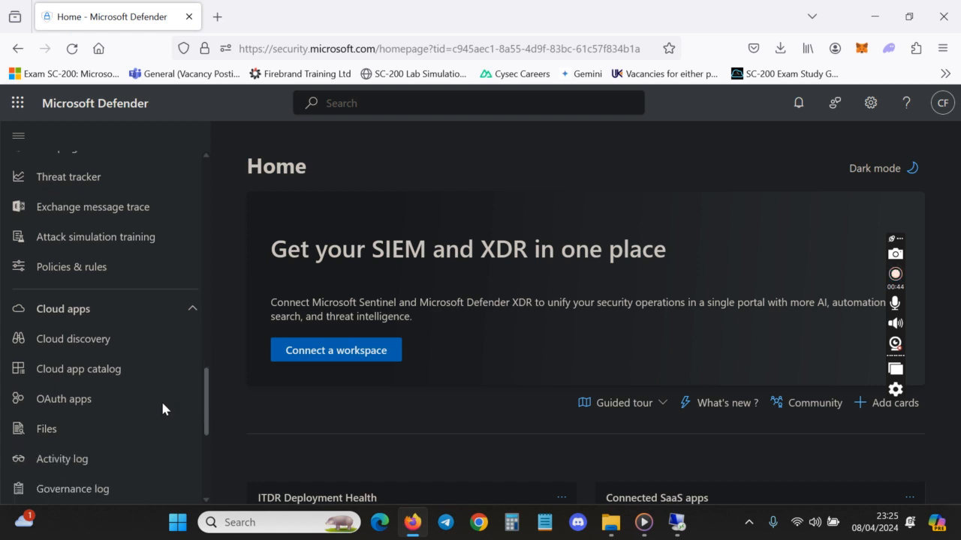
pyautogui.scroll(-2, 165, 460)
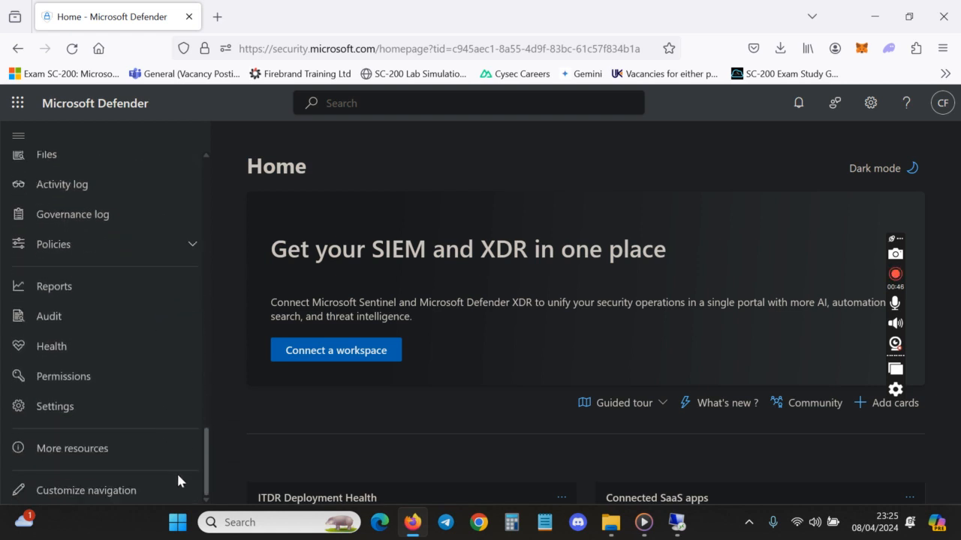
pyautogui.click(90, 409)
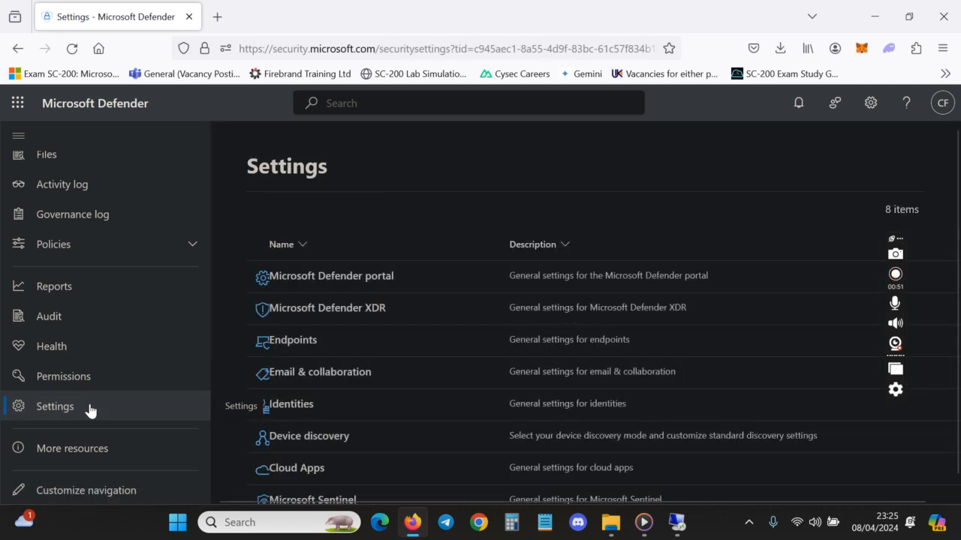
pyautogui.click(292, 340)
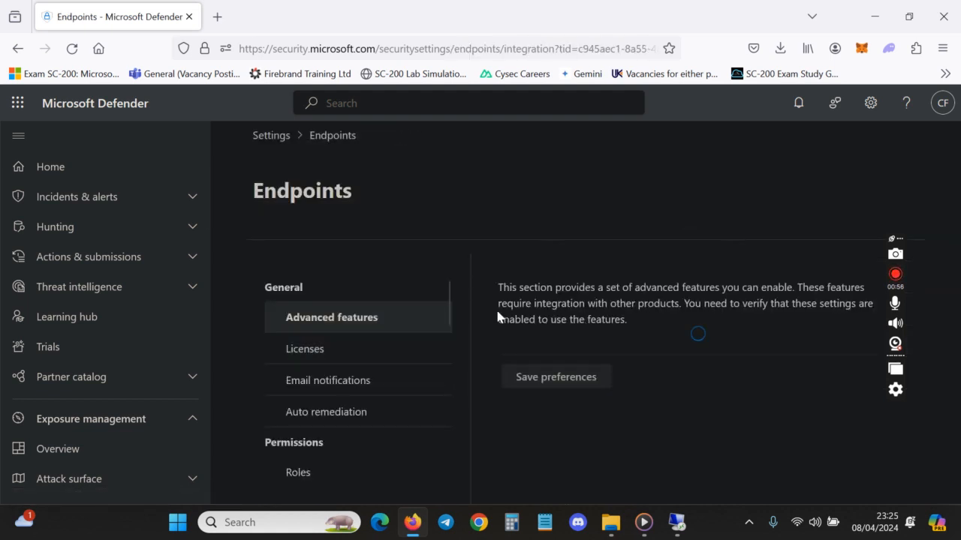
pyautogui.moveTo(449, 298); pyautogui.dragTo(439, 446)
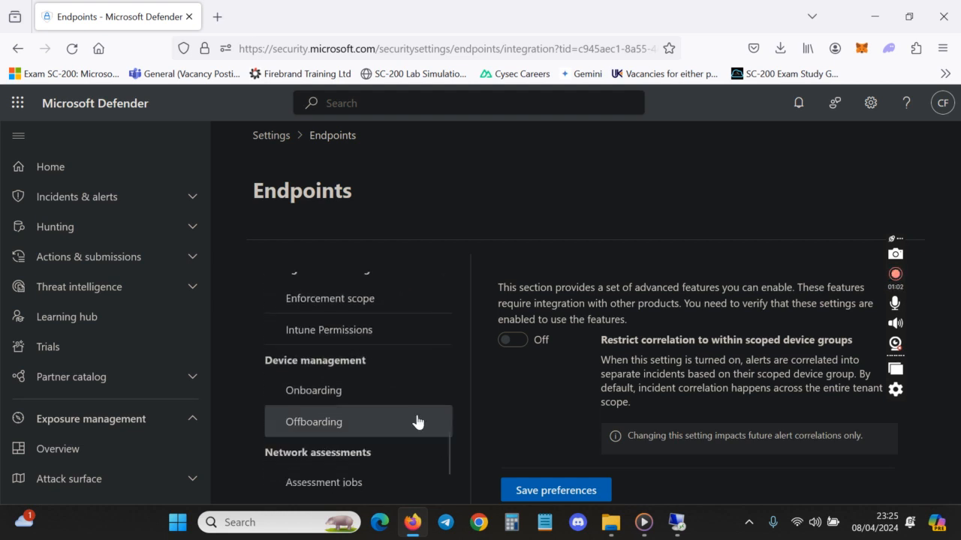
pyautogui.click(333, 396)
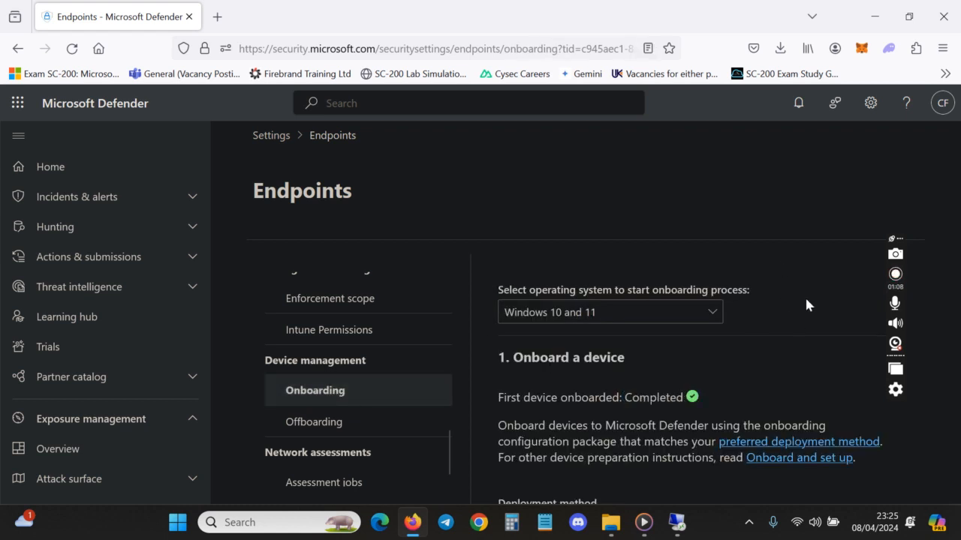
# Choose Windows 10 and 11 as the operating system and download the onboarding package for the Local Script deployment method.
pyautogui.click(702, 312)
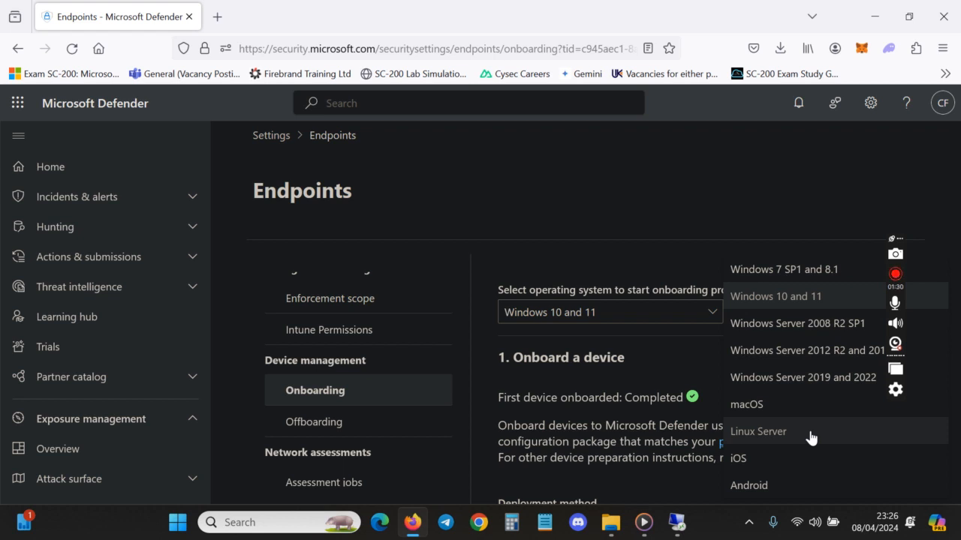
pyautogui.click(805, 301)
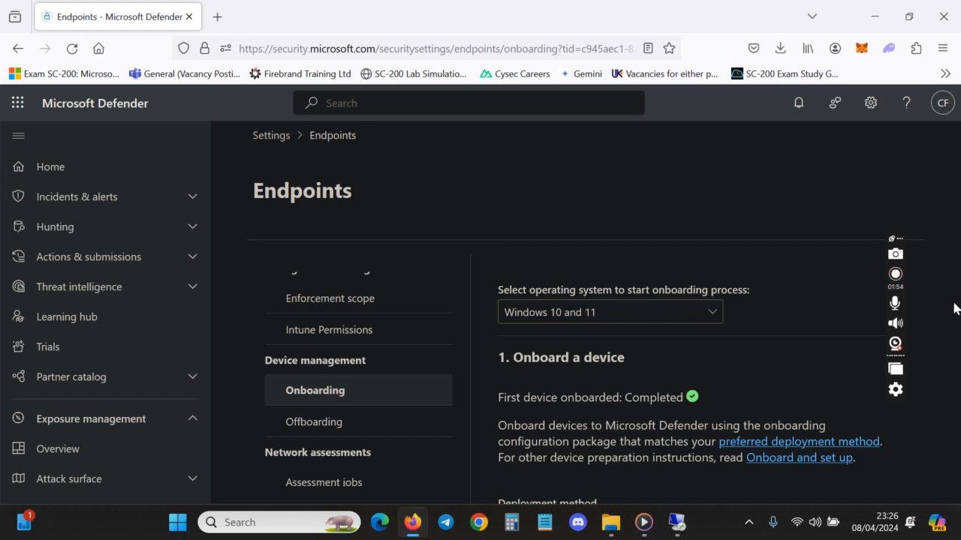
pyautogui.scroll(-2, 953, 308)
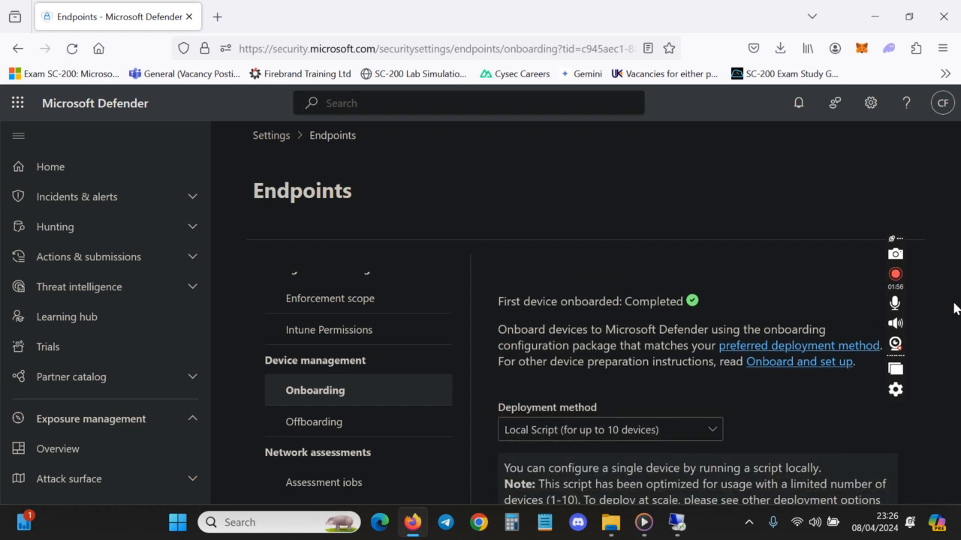
pyautogui.scroll(-2, 953, 308)
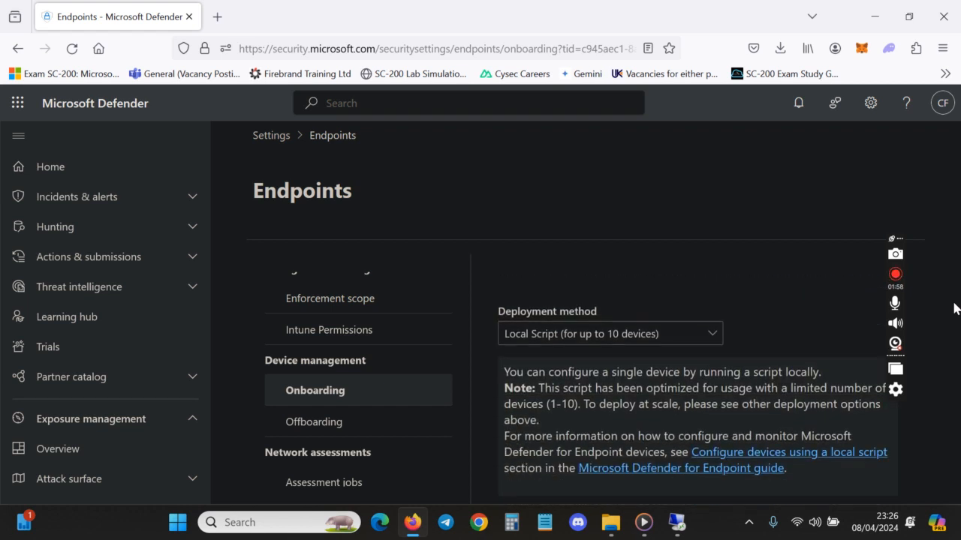
pyautogui.scroll(-1, 953, 307)
pyautogui.scroll(-1, 953, 308)
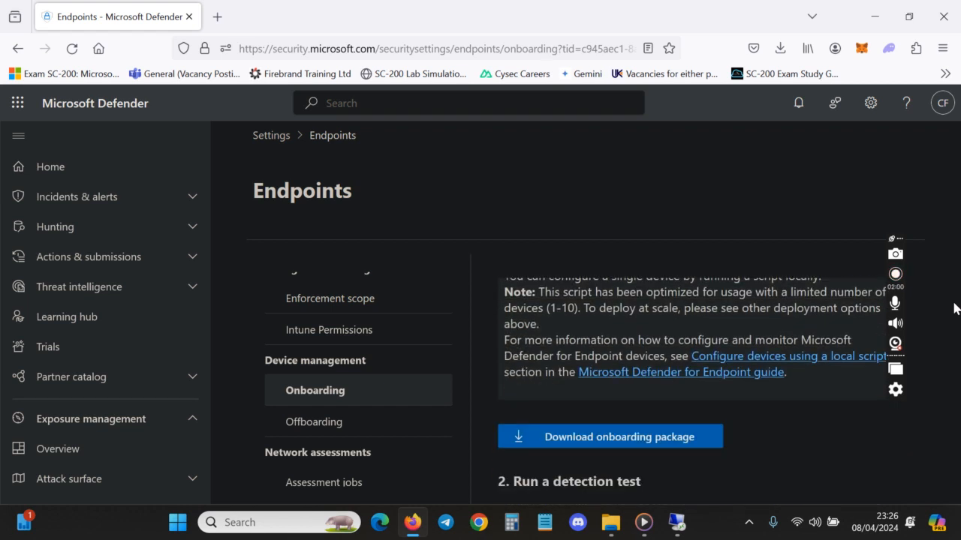
pyautogui.click(658, 449)
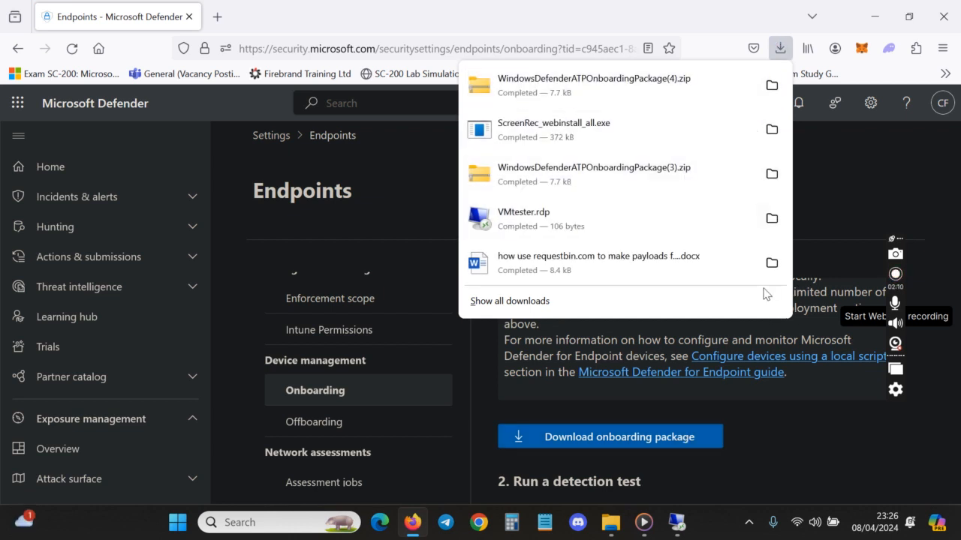
# Switch to File Explorer and show the contents of the Downloads folder.
pyautogui.click(711, 89)
pyautogui.click(611, 525)
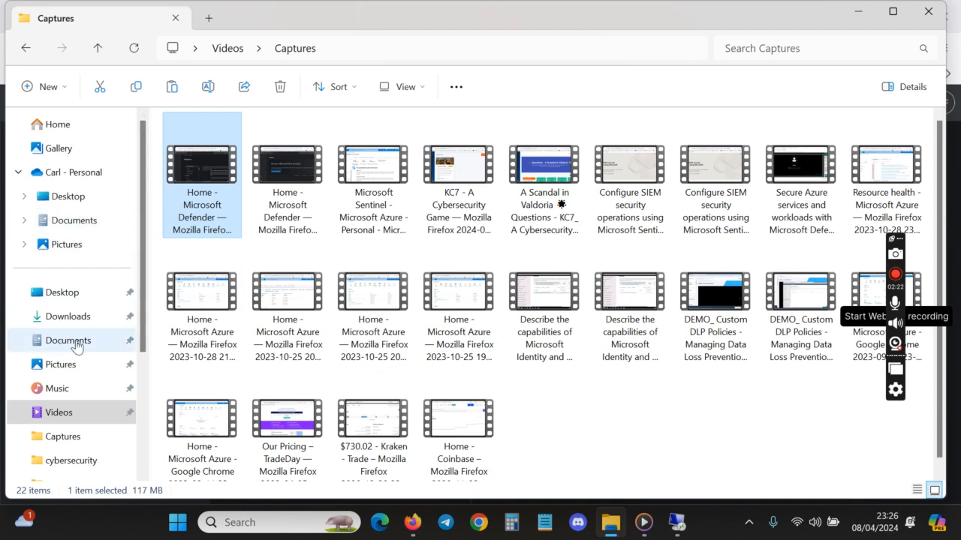
pyautogui.click(83, 316)
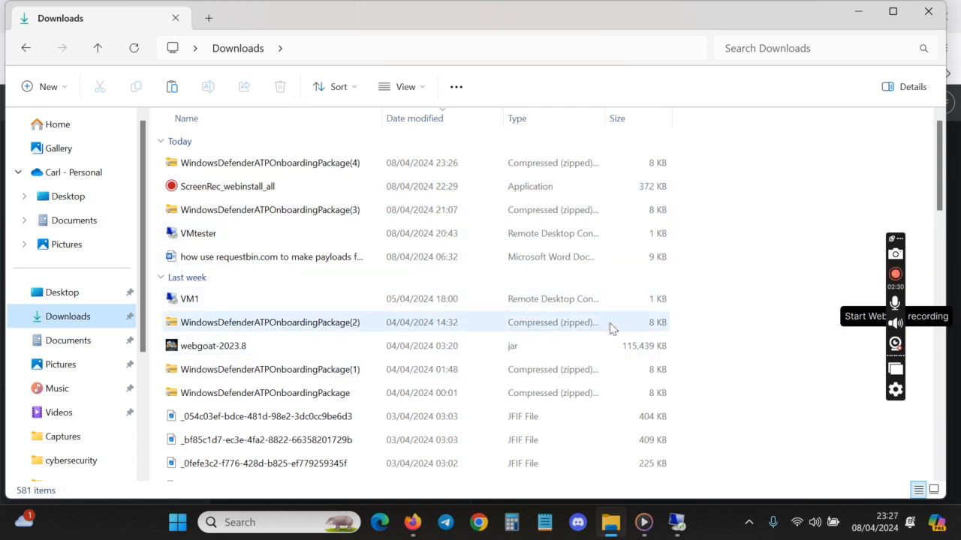
# Select WindowsDefenderATPLocalOnboardingScript in the extracted WindowsDefenderATPOnboardingPackage folder, and switch to the virtual machine's Remote Desktop session.
pyautogui.press('Down')
pyautogui.press('Down')
pyautogui.press('Down')
pyautogui.press('Down')
pyautogui.press('Down')
pyautogui.press('Down')
pyautogui.press('Down')
pyautogui.press('Down')
pyautogui.press('Down')
pyautogui.press('Down')
pyautogui.press('Down')
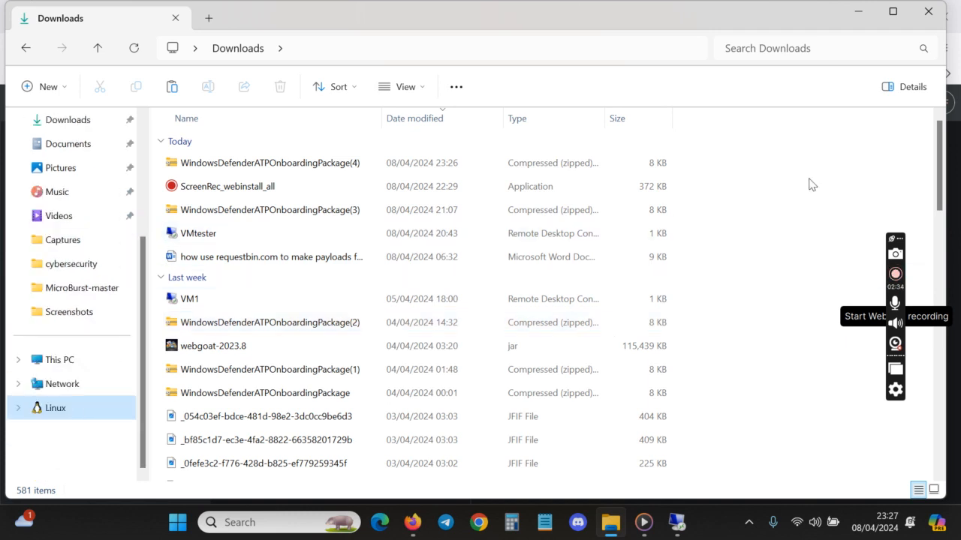
pyautogui.moveTo(946, 150); pyautogui.dragTo(946, 238)
pyautogui.doubleClick(321, 303)
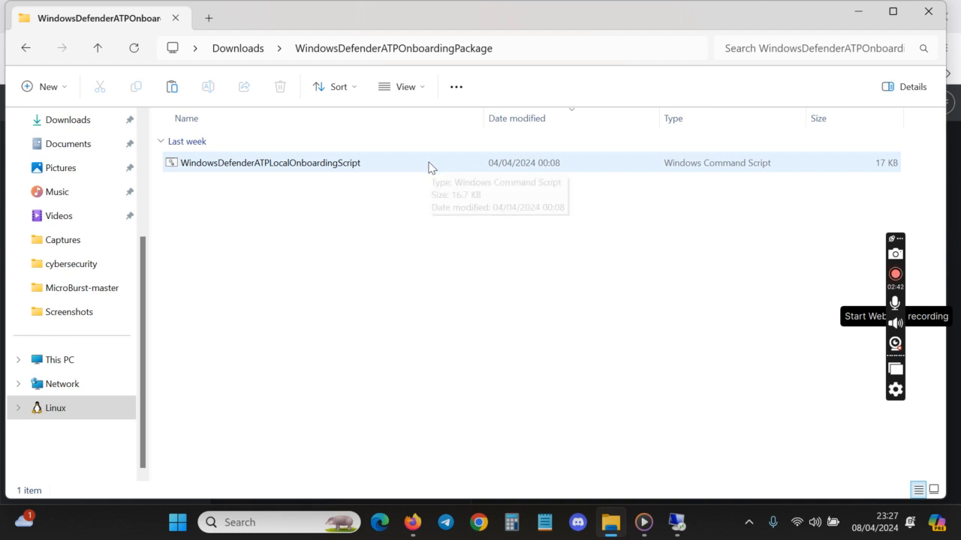
pyautogui.click(430, 167)
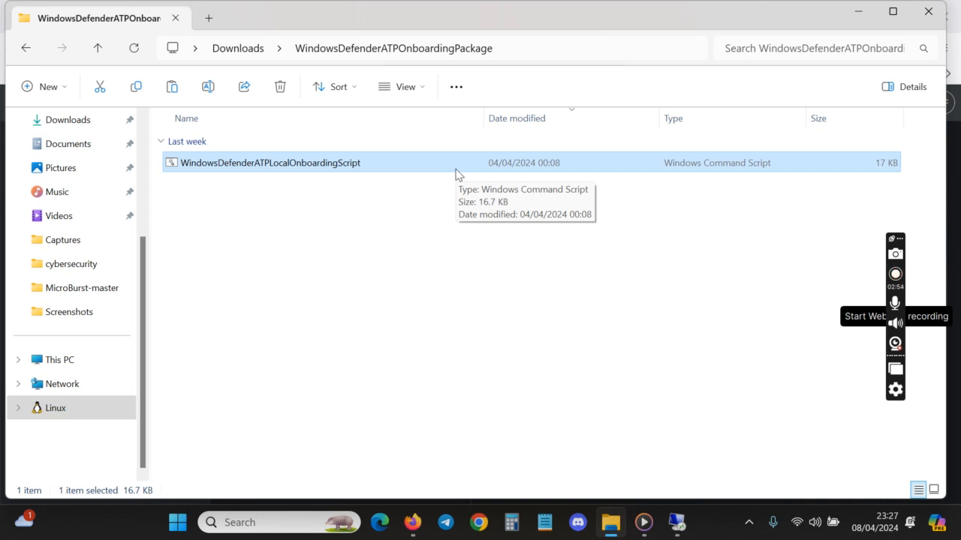
pyautogui.click(677, 524)
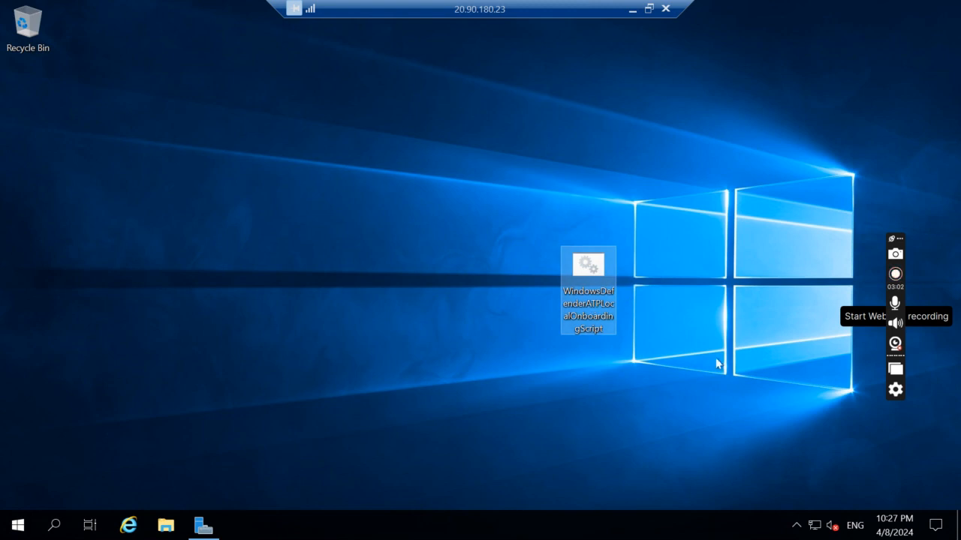
pyautogui.doubleClick(577, 294)
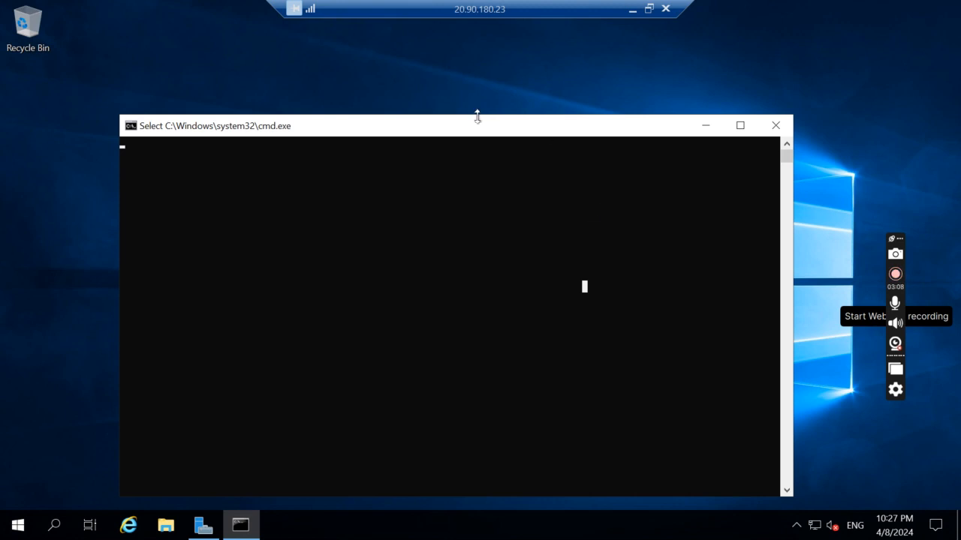
pyautogui.moveTo(514, 128); pyautogui.dragTo(480, 56)
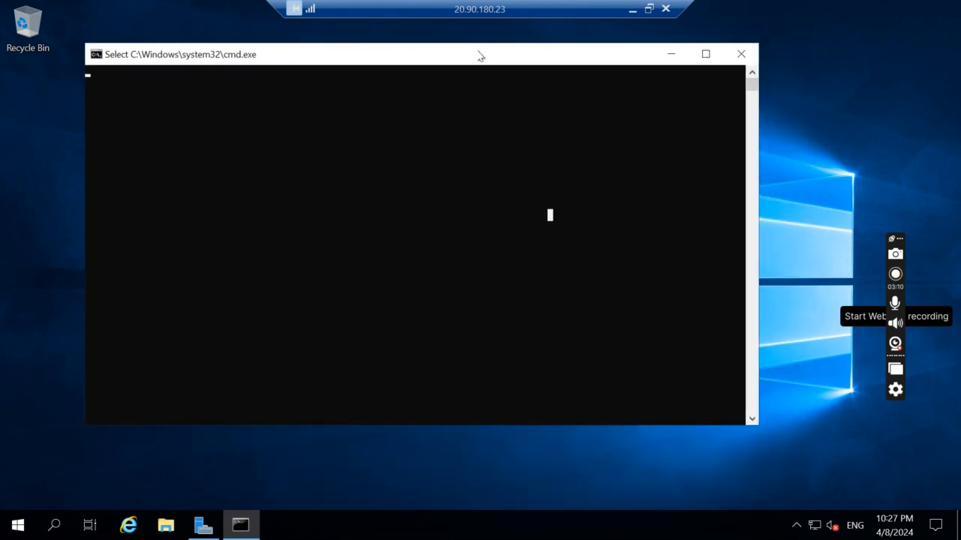
pyautogui.click(491, 227)
pyautogui.click(747, 60)
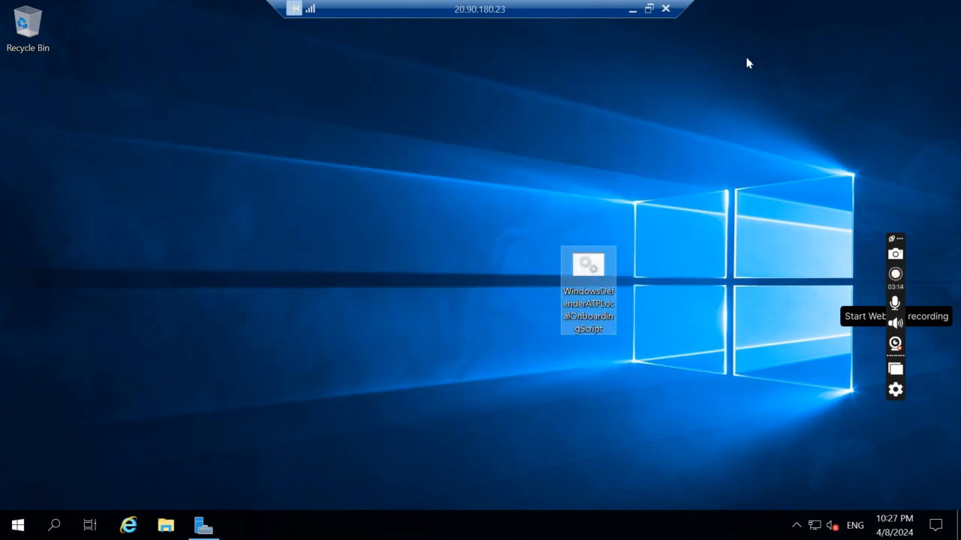
# Run the WindowsDefenderATPLocalOnboardingScript on the virtual machine's desktop, confirm the onboarding with Y, and dismiss the finished script.
pyautogui.doubleClick(605, 282)
pyautogui.click(363, 147)
pyautogui.write('Y')
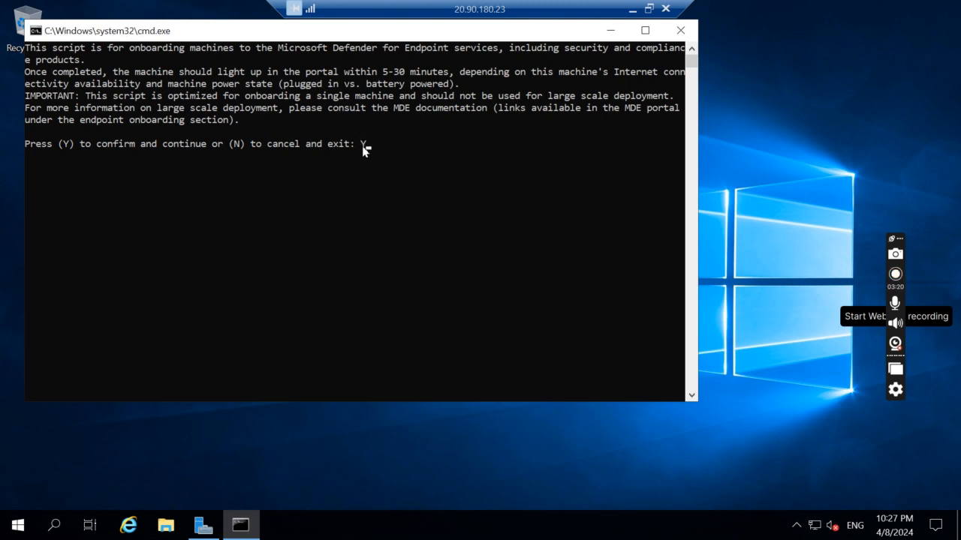
pyautogui.press('Return')
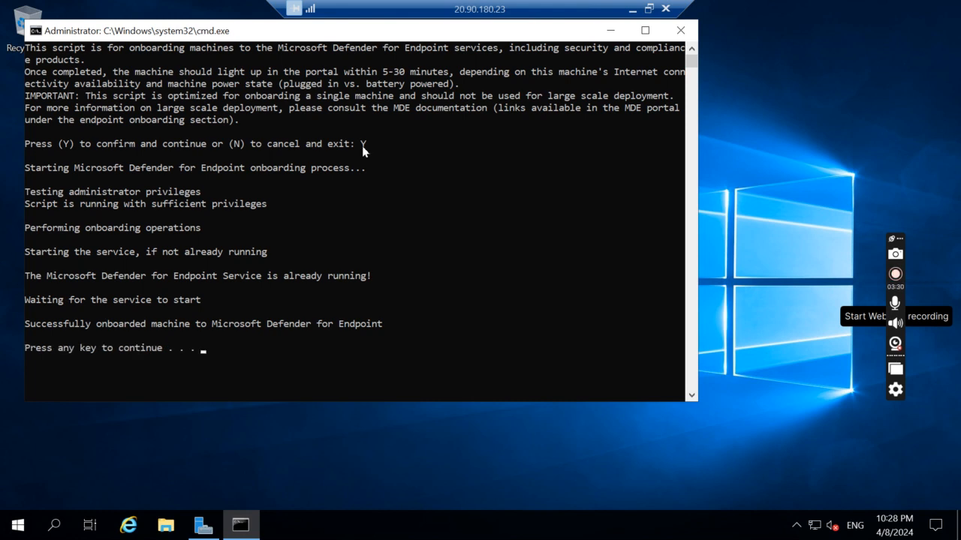
pyautogui.press('Return')
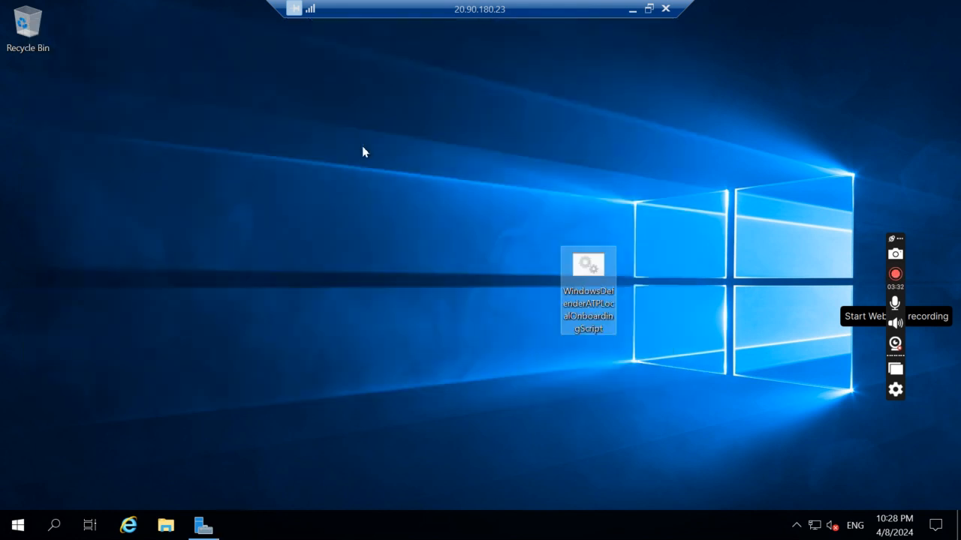
# Switch back to the Microsoft Defender portal in Firefox and open the vmtester device page from the Device Inventory.
pyautogui.click(631, 10)
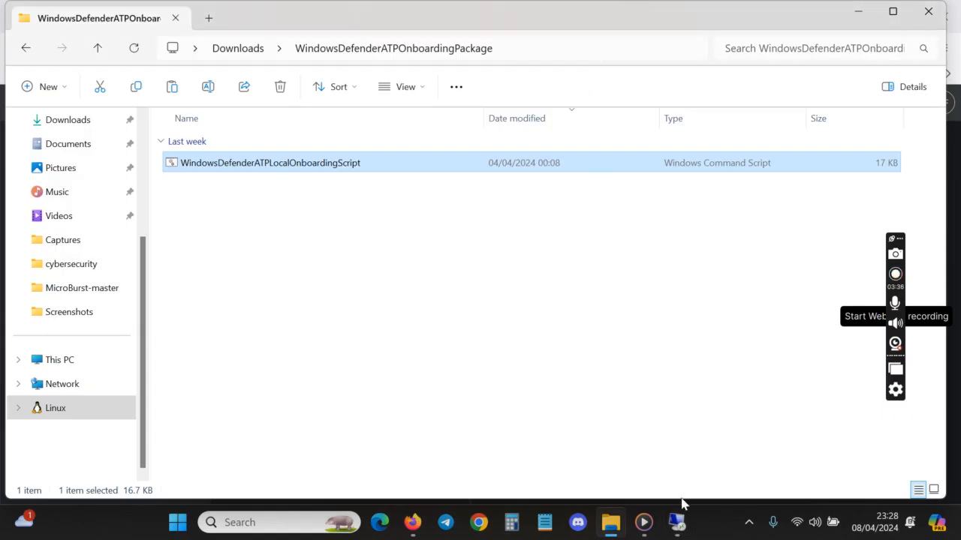
pyautogui.click(412, 522)
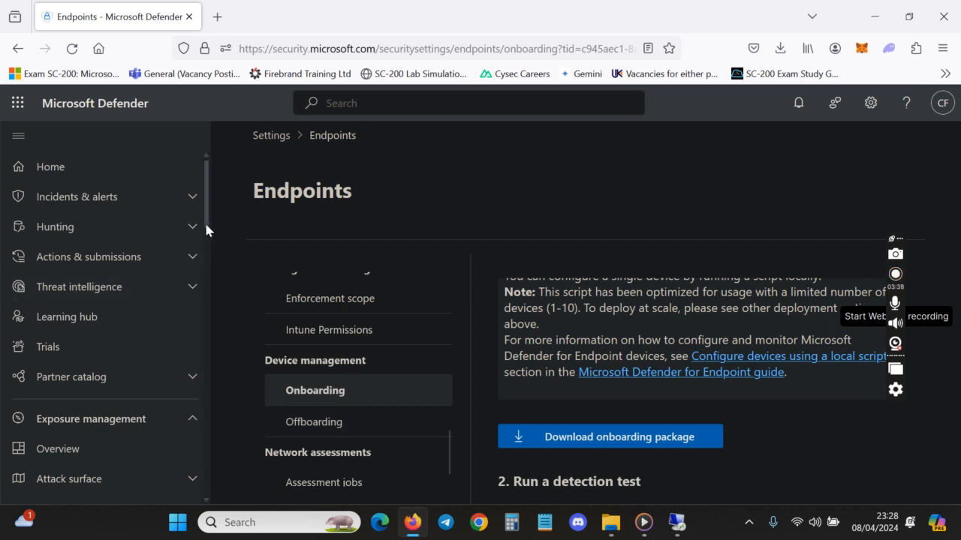
pyautogui.scroll(-1, 208, 207)
pyautogui.scroll(-4, 208, 214)
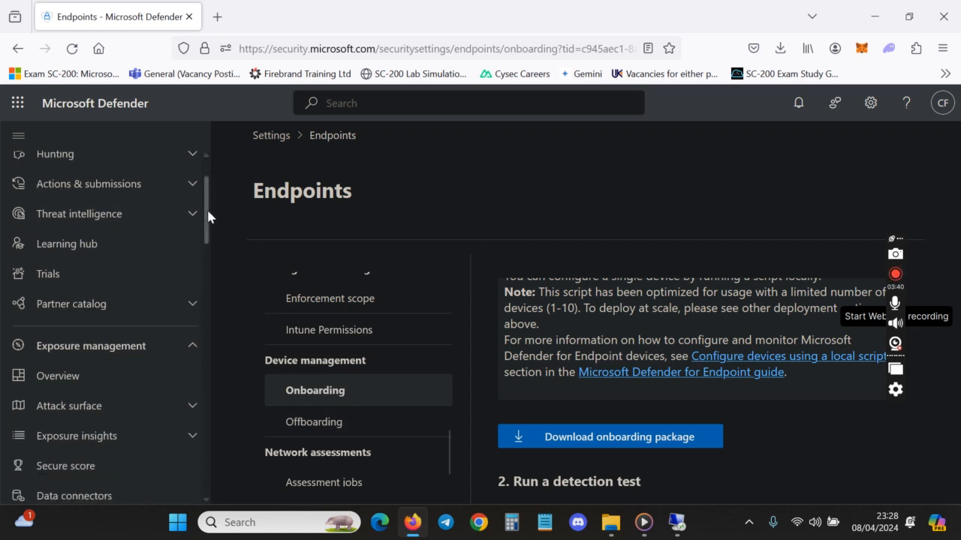
pyautogui.scroll(5, 207, 225)
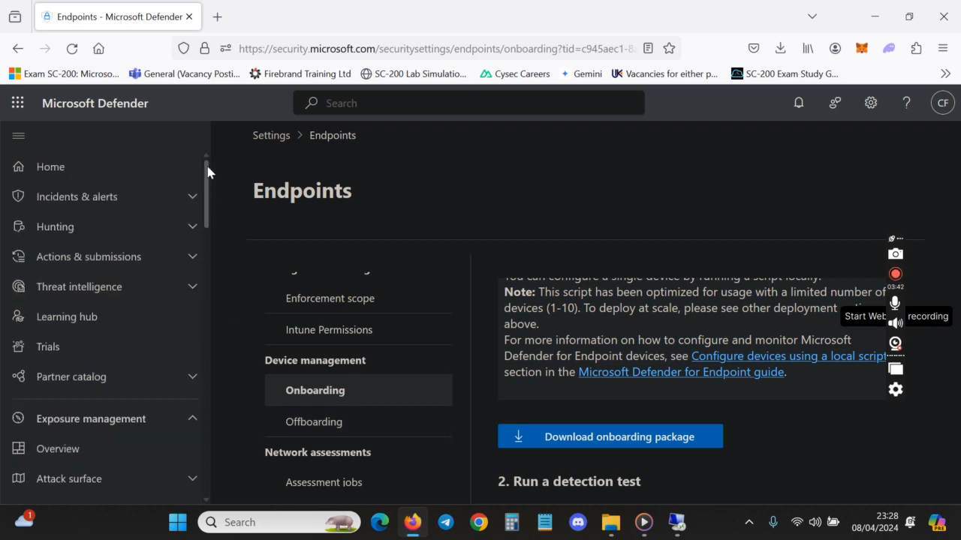
pyautogui.scroll(-5, 200, 195)
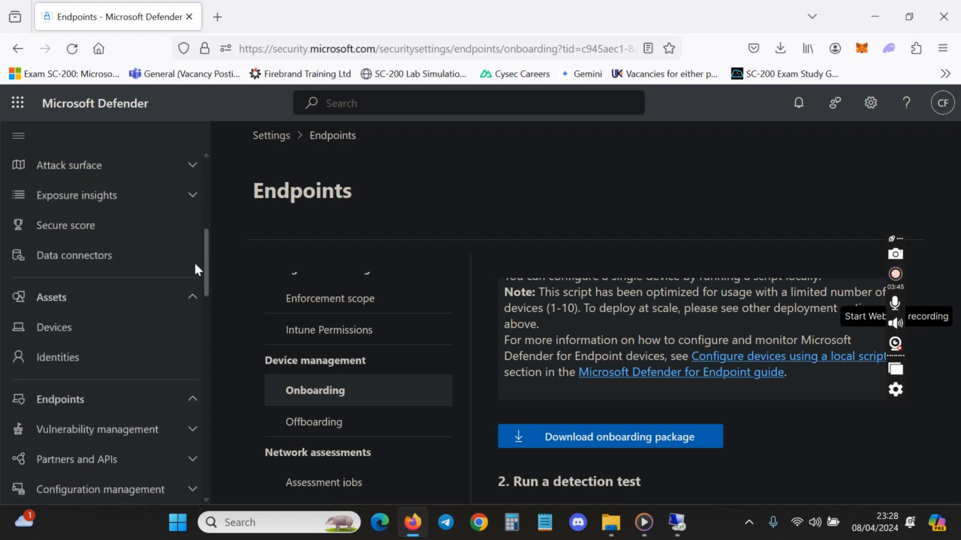
pyautogui.click(95, 325)
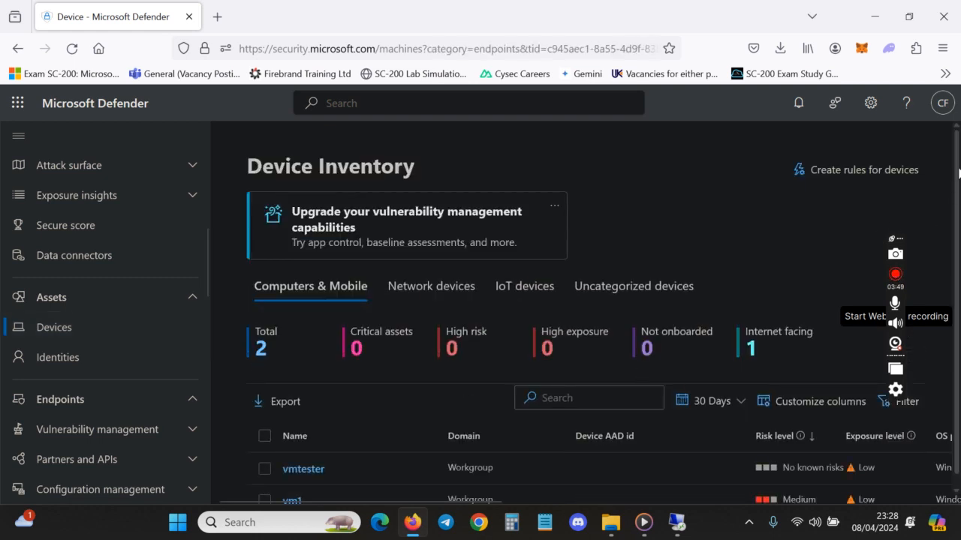
pyautogui.scroll(-1, 954, 225)
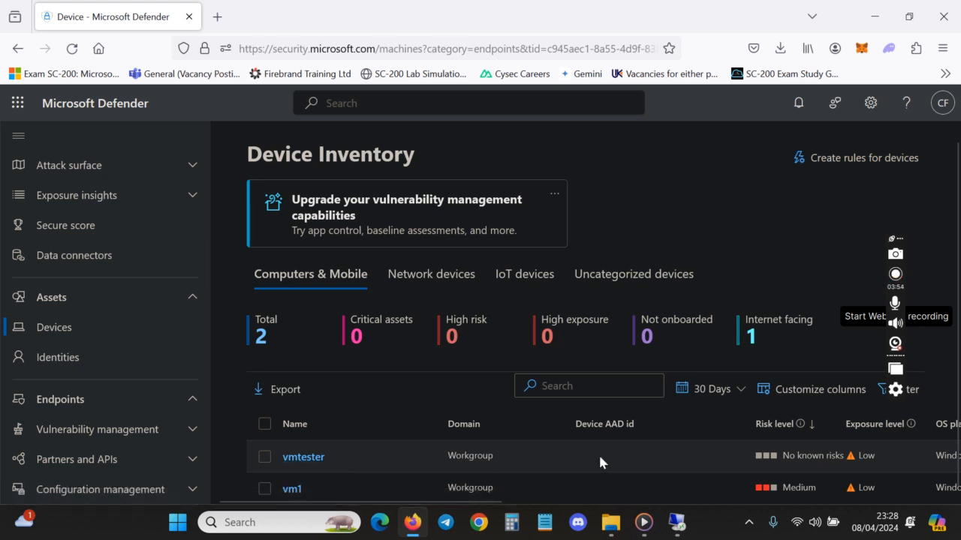
pyautogui.click(322, 458)
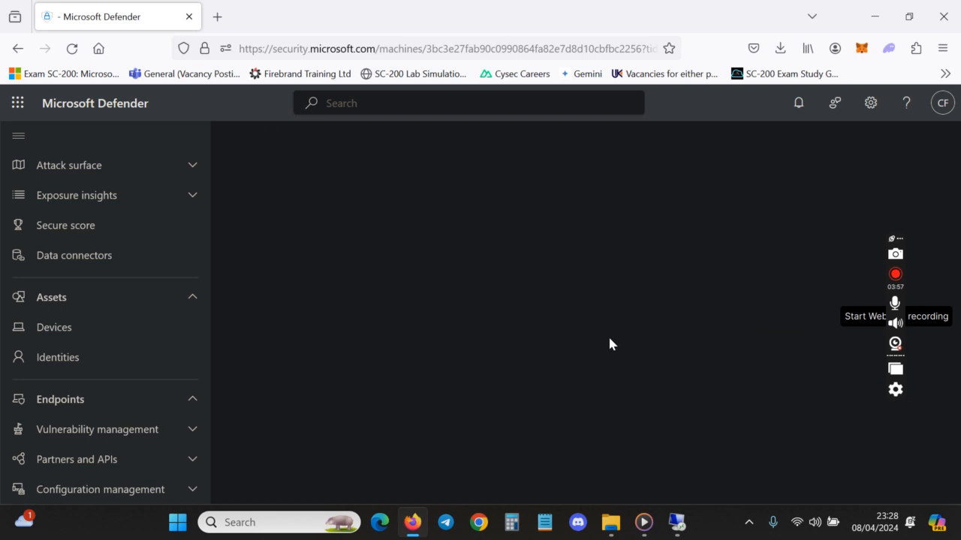